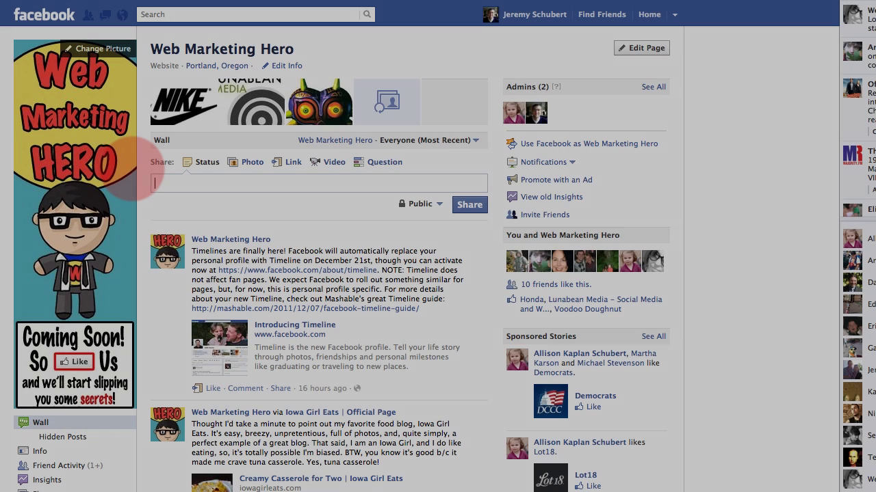
pyautogui.press('BackSpace')
pyautogui.write('oodoo')
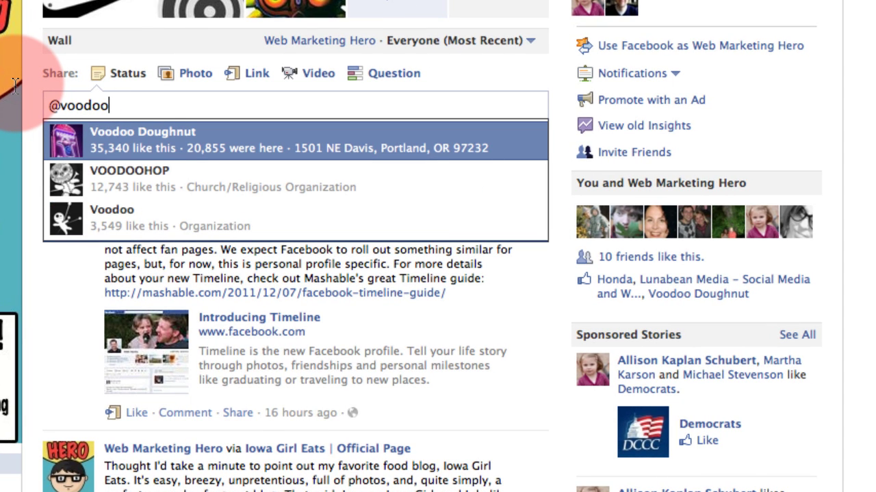
pyautogui.click(130, 134)
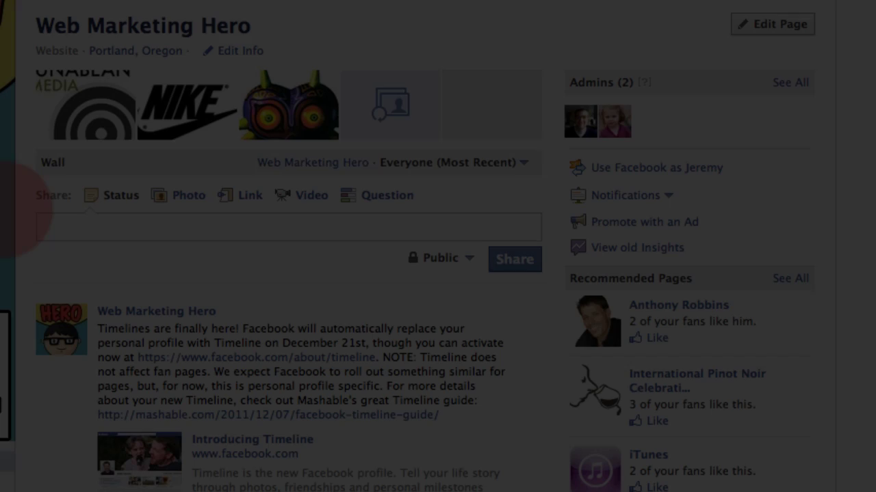
pyautogui.write('@')
pyautogui.press('BackSpace')
pyautogui.write('@')
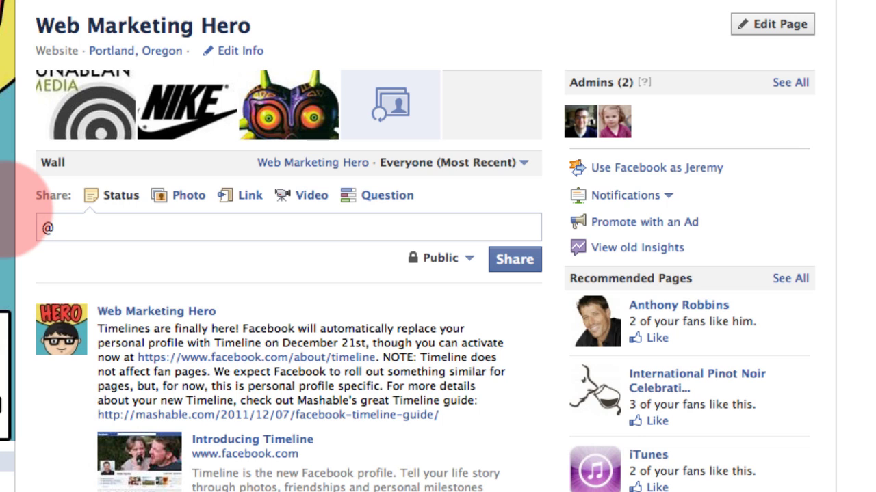
pyautogui.write('voodoo')
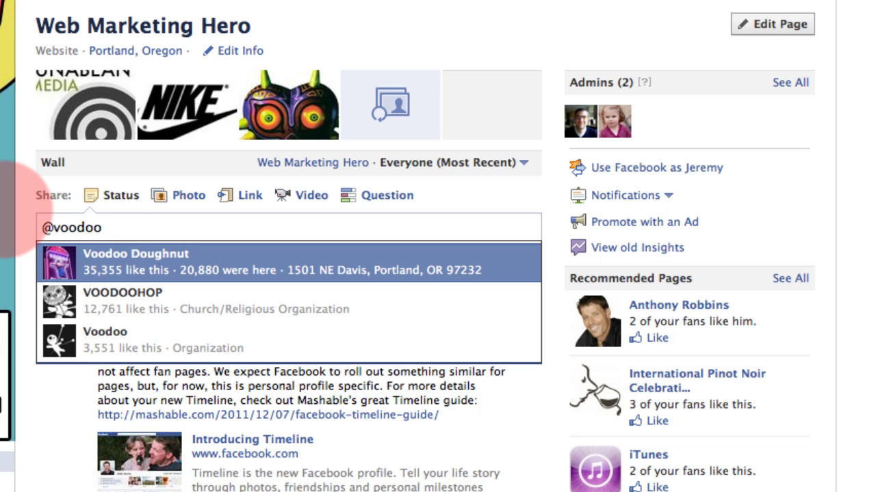
pyautogui.click(179, 269)
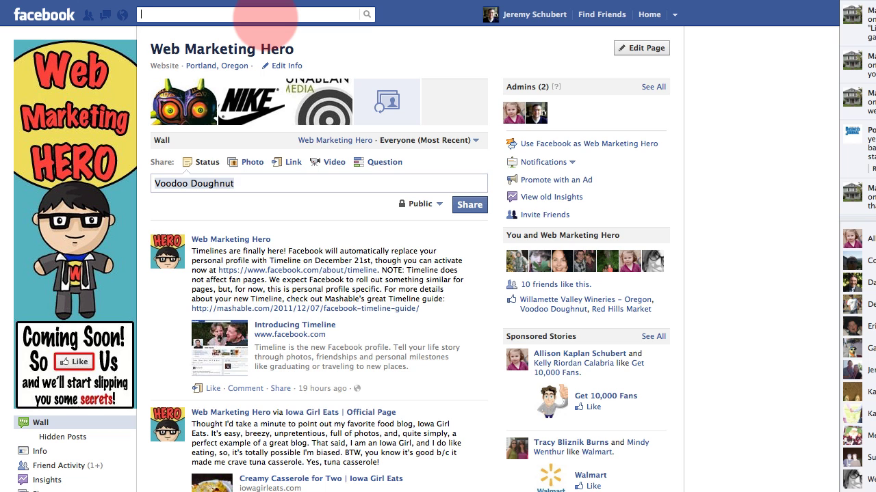
# Search 'fig', open Fig Studio Interior Design, and leave the page, discarding the Voodoo Doughnut draft.
pyautogui.write('fig')
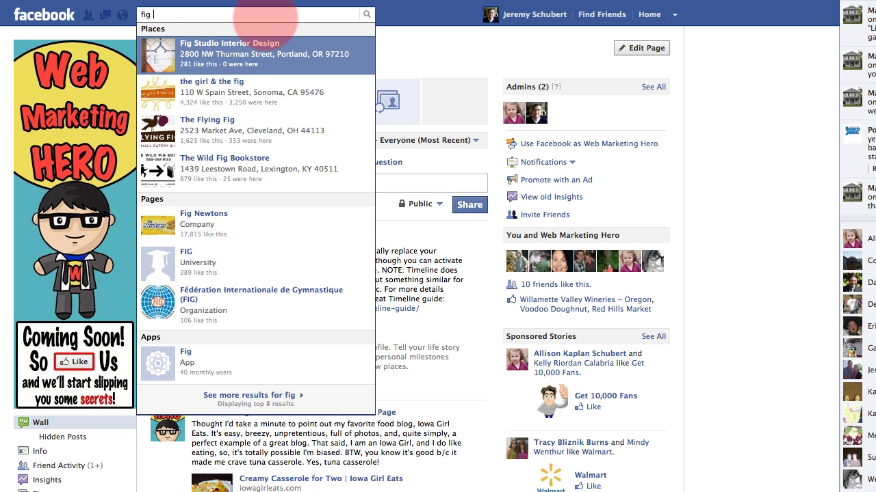
pyautogui.click(277, 68)
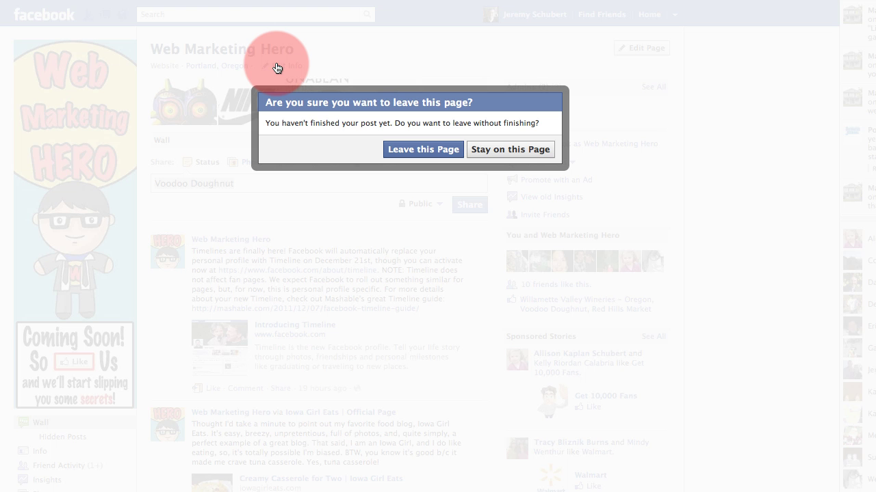
pyautogui.click(438, 151)
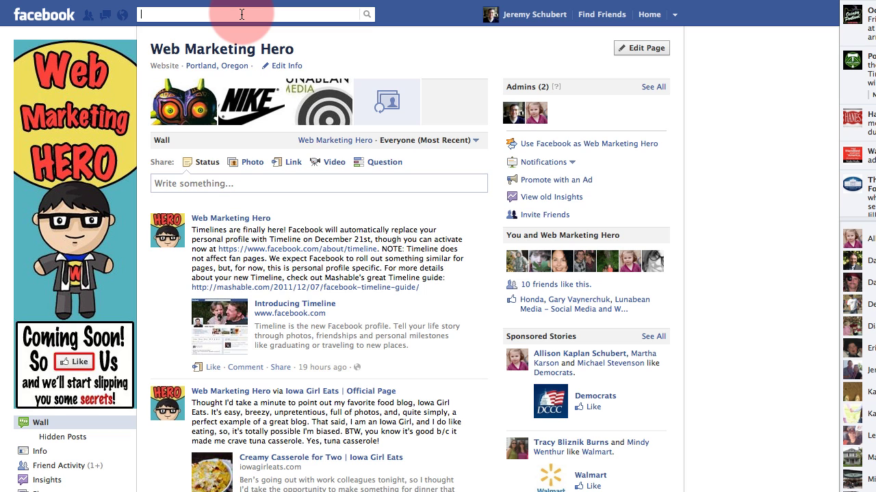
pyautogui.write("kelly's")
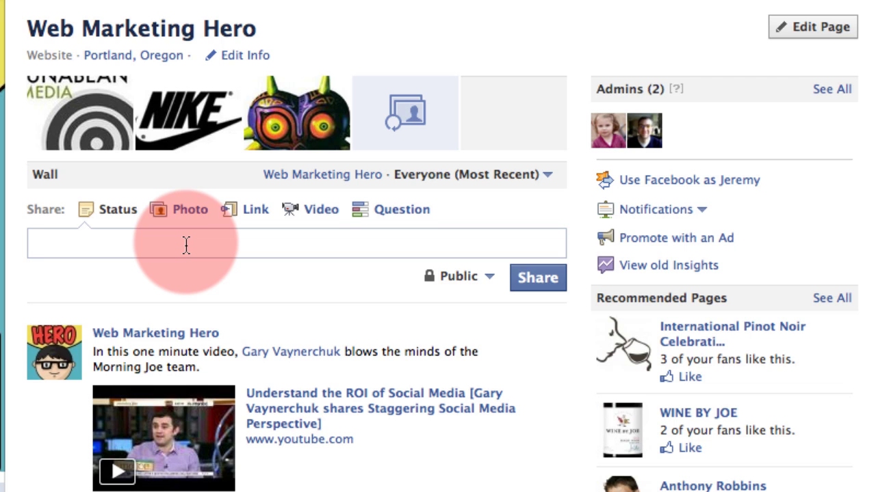
pyautogui.write('@voodoo')
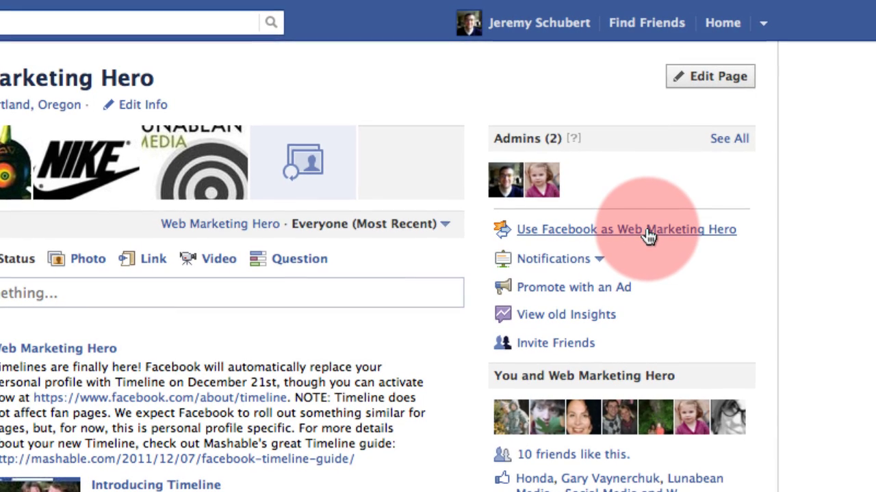
# As Web Marketing Hero, like the Kelly's Jelly-Habanero Pepper Jelly page found by searching 'kelly's jelly', then return.
pyautogui.click(646, 228)
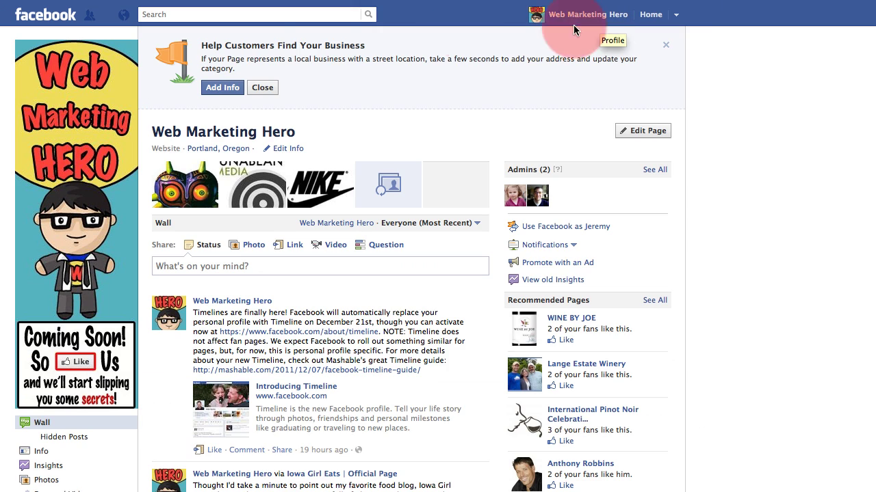
pyautogui.click(292, 14)
pyautogui.write('kelly')
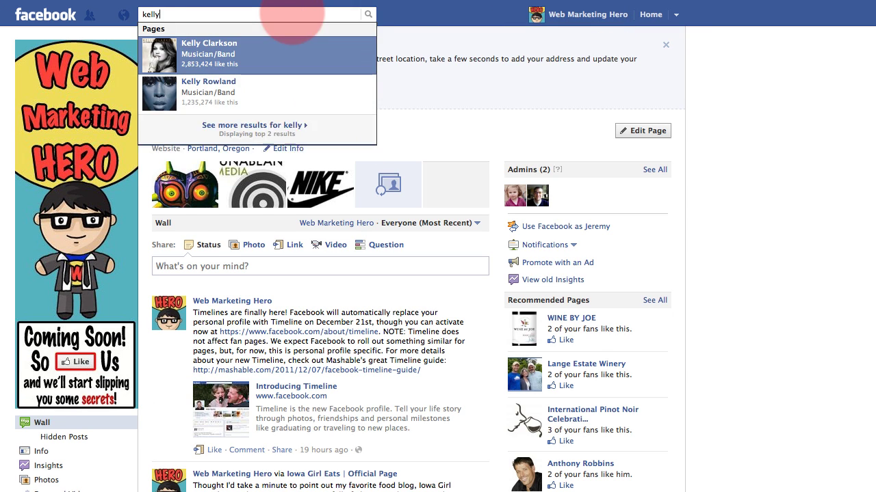
pyautogui.write("'s jelly")
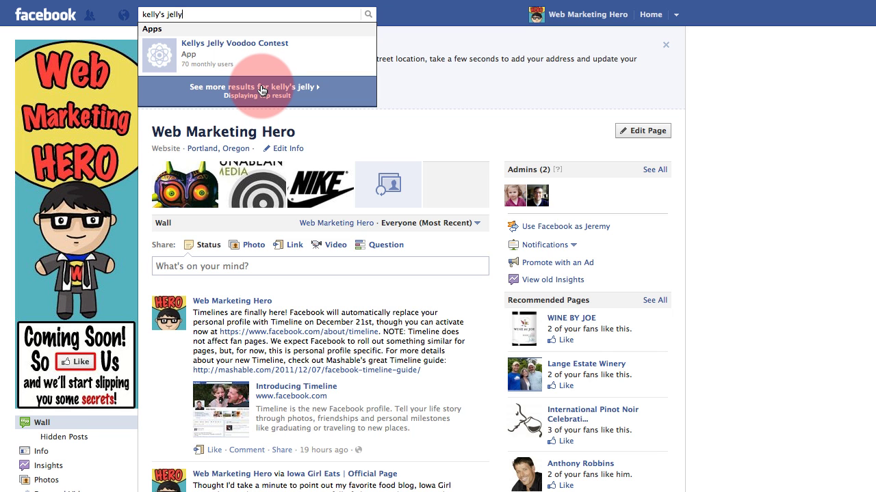
pyautogui.click(261, 89)
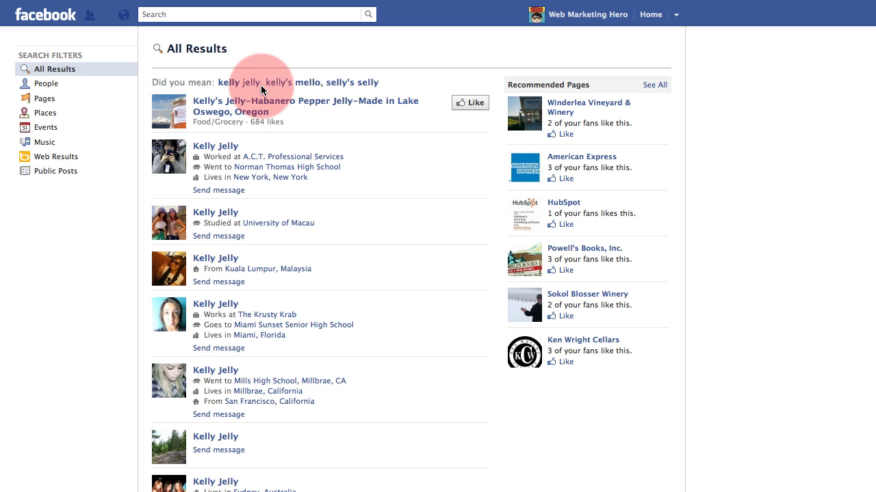
pyautogui.click(333, 108)
pyautogui.click(483, 108)
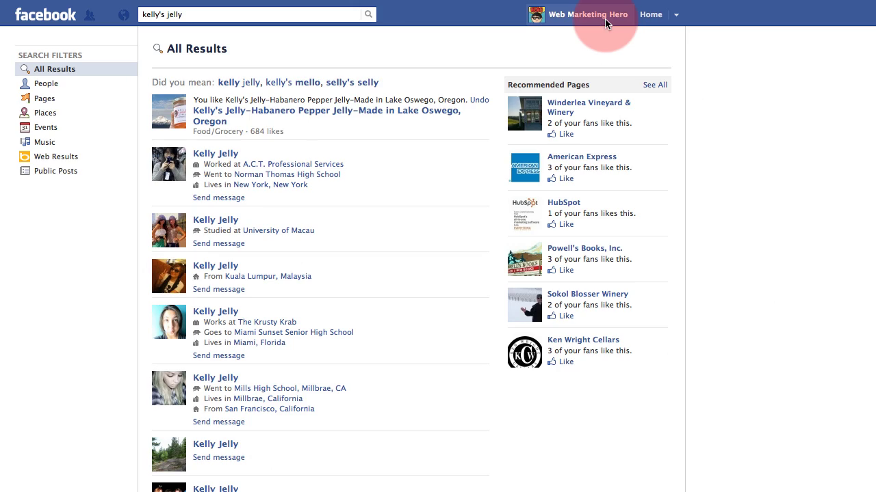
pyautogui.click(605, 18)
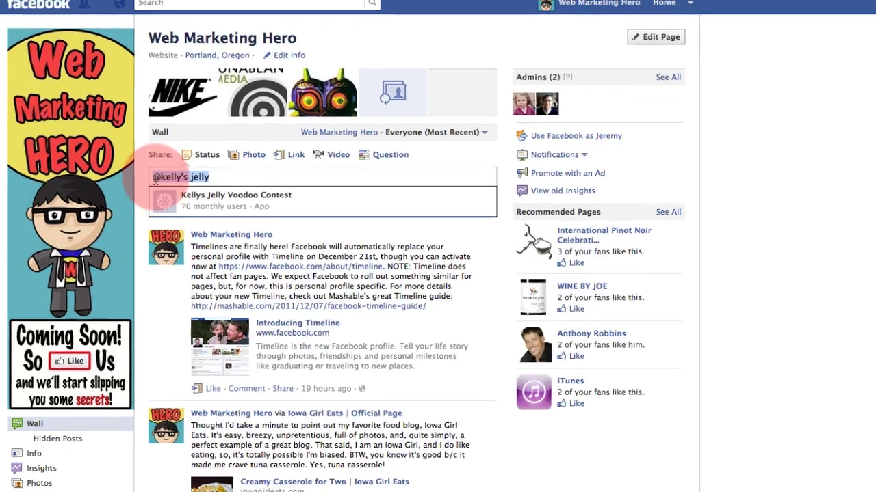
pyautogui.press('BackSpace')
pyautogui.write("kelly's jelly")
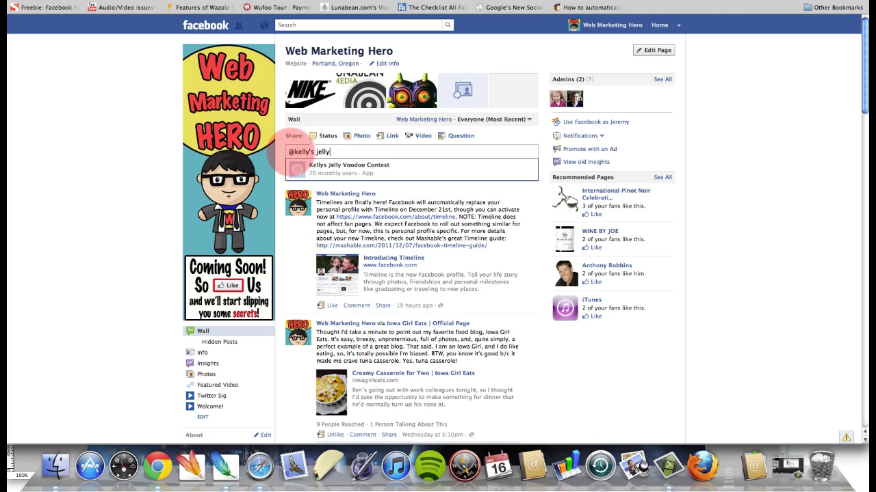
pyautogui.click(256, 465)
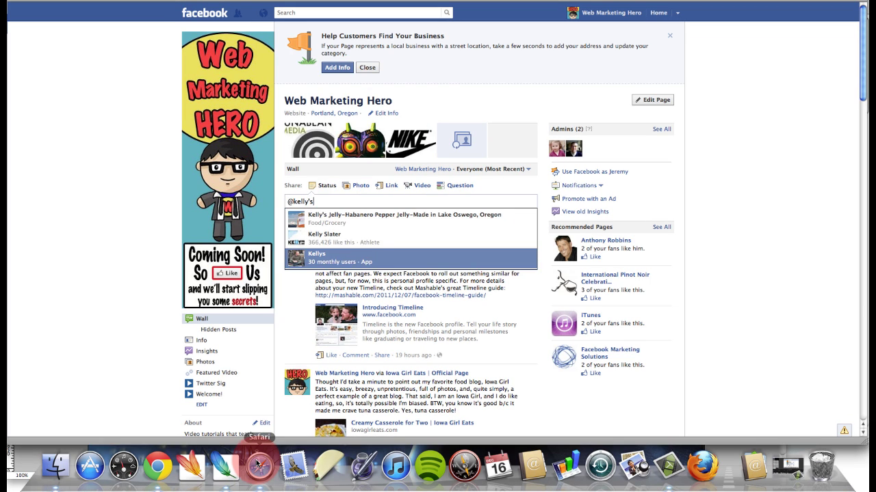
pyautogui.click(301, 199)
pyautogui.press('BackSpace')
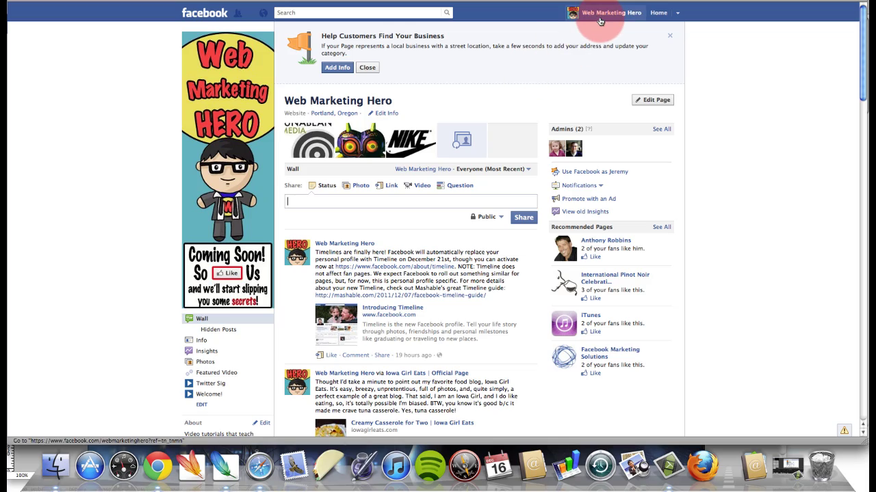
pyautogui.click(346, 206)
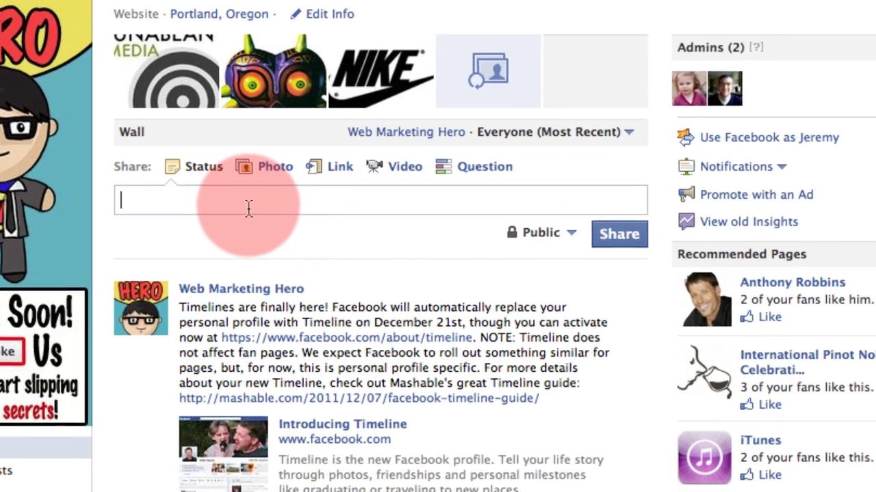
pyautogui.write("@kelly's")
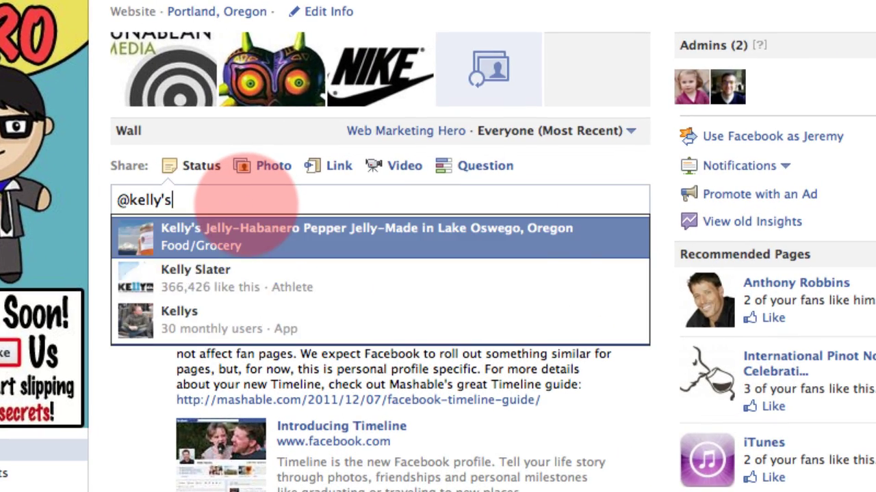
pyautogui.click(299, 246)
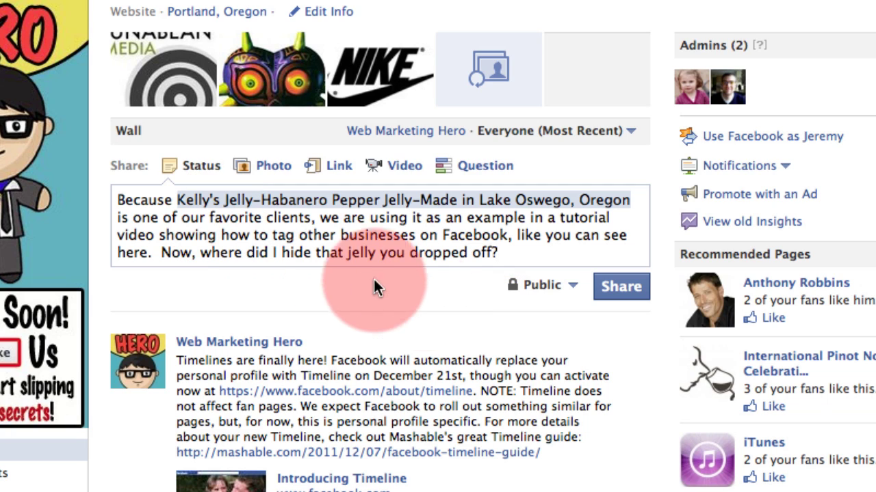
# Share the status post and follow its tag to the Kelly's Jelly page.
pyautogui.click(607, 292)
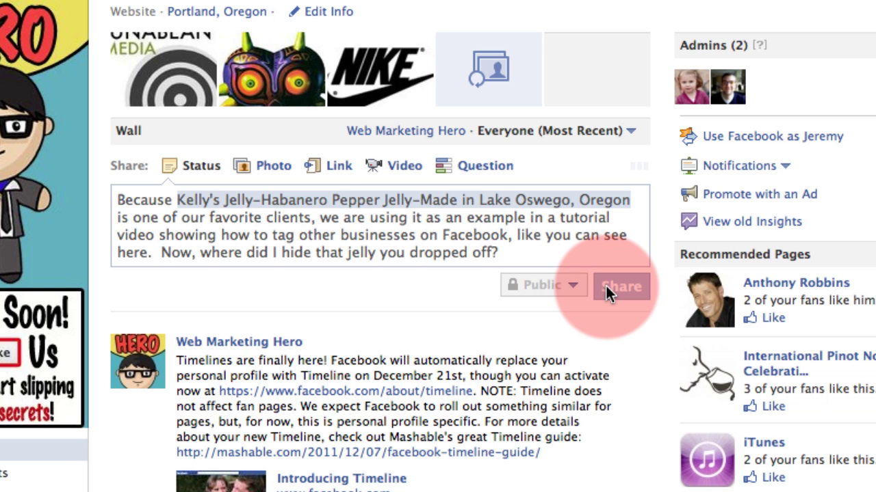
pyautogui.moveTo(483, 281)
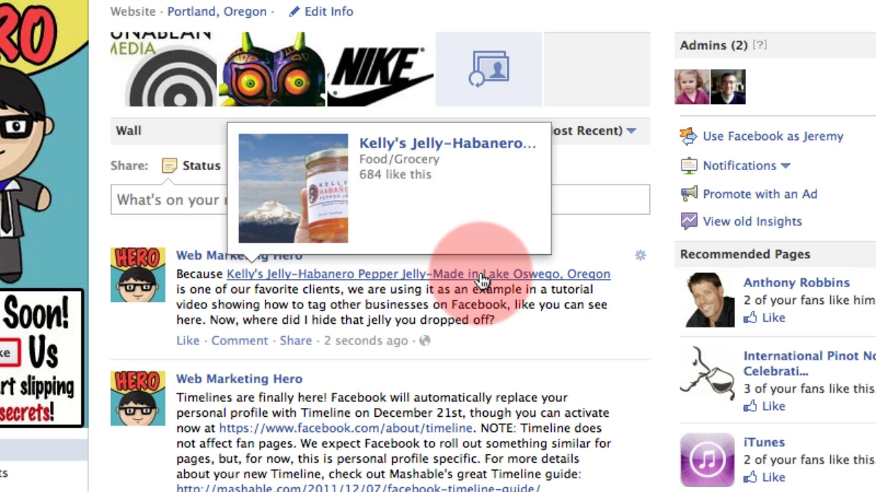
pyautogui.click(482, 275)
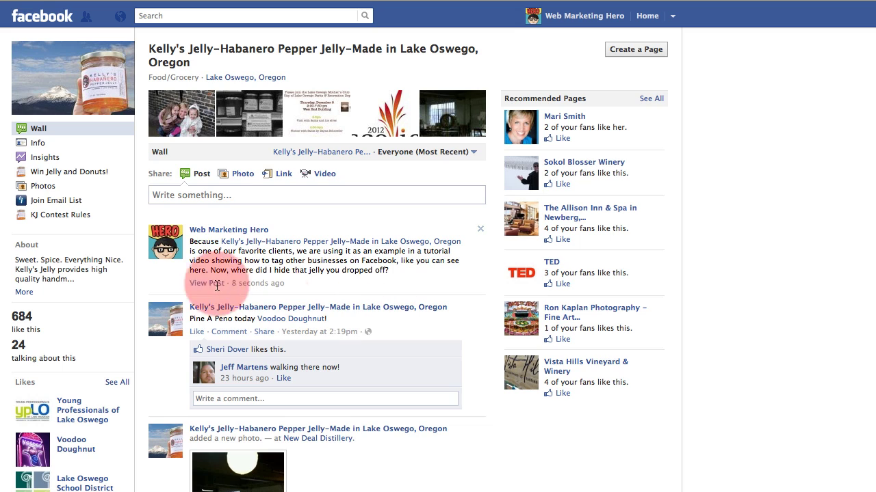
# Check the post on the Web Marketing Hero and Kelly's Jelly walls, ending on Web Marketing Hero.
pyautogui.moveTo(171, 244)
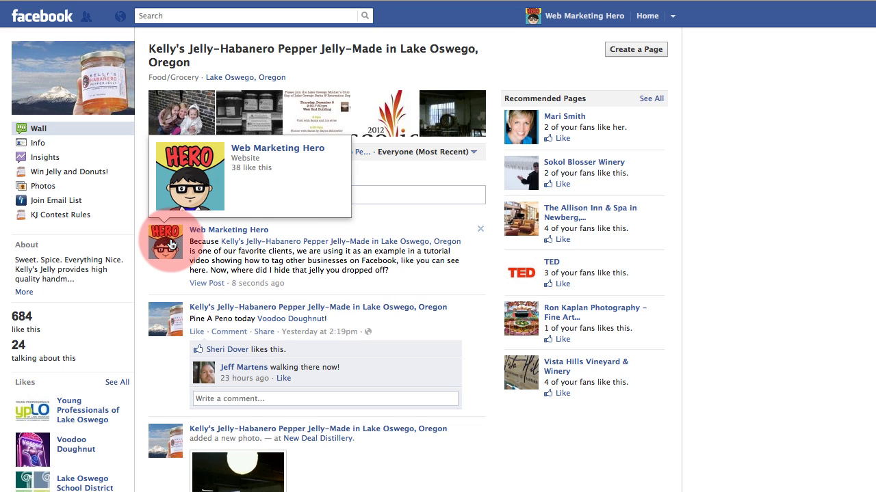
pyautogui.click(171, 244)
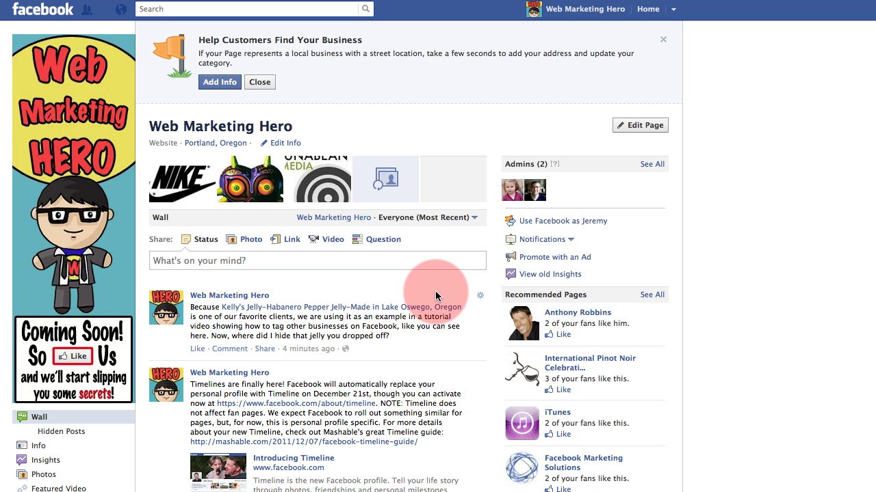
pyautogui.click(427, 307)
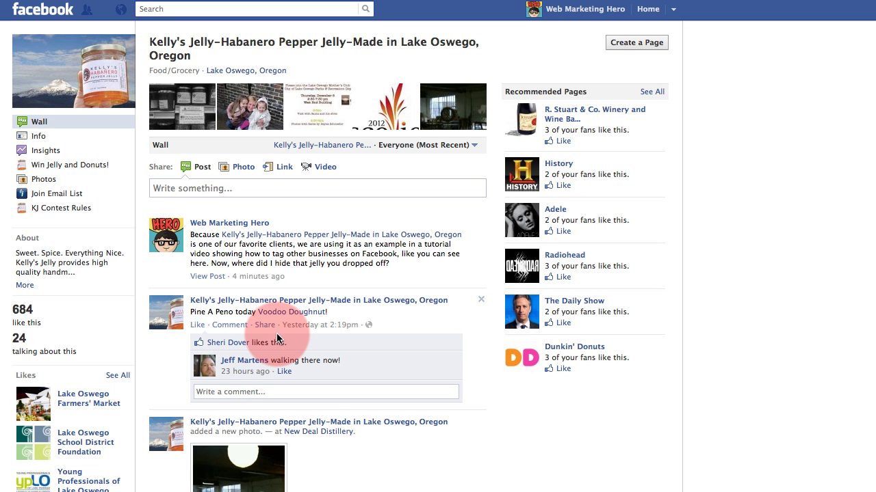
pyautogui.moveTo(242, 227)
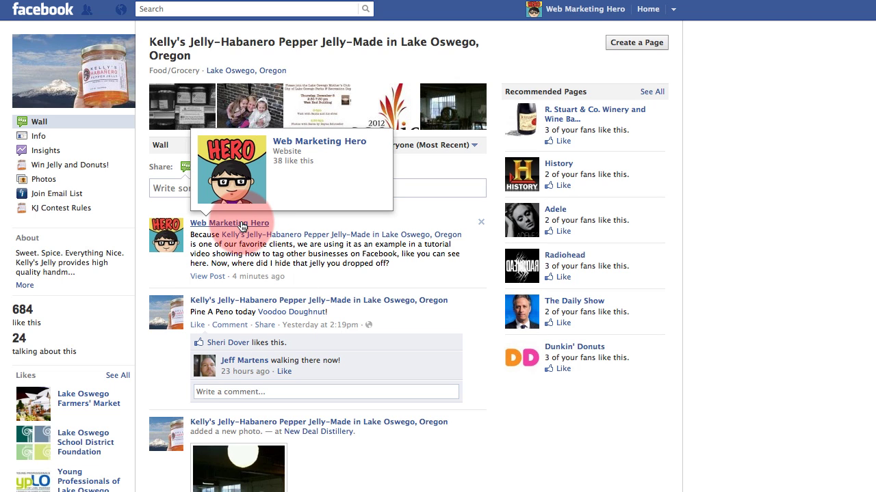
pyautogui.click(242, 226)
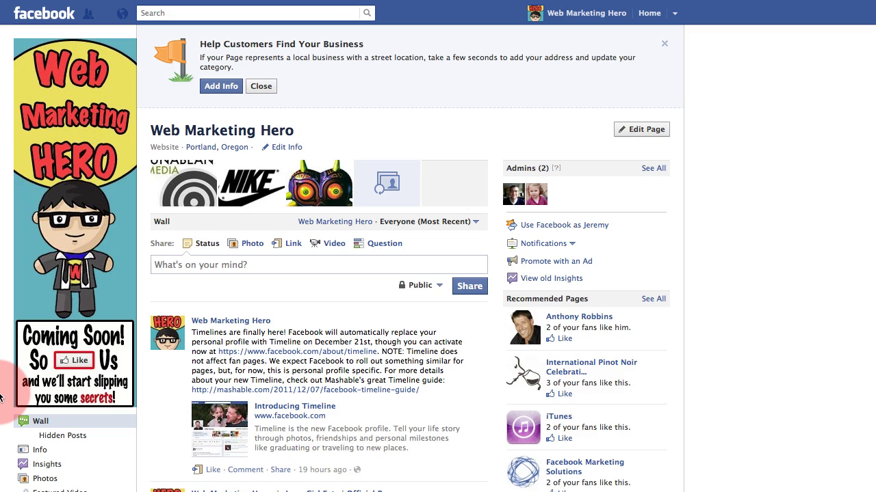
pyautogui.scroll(-5, 1, 395)
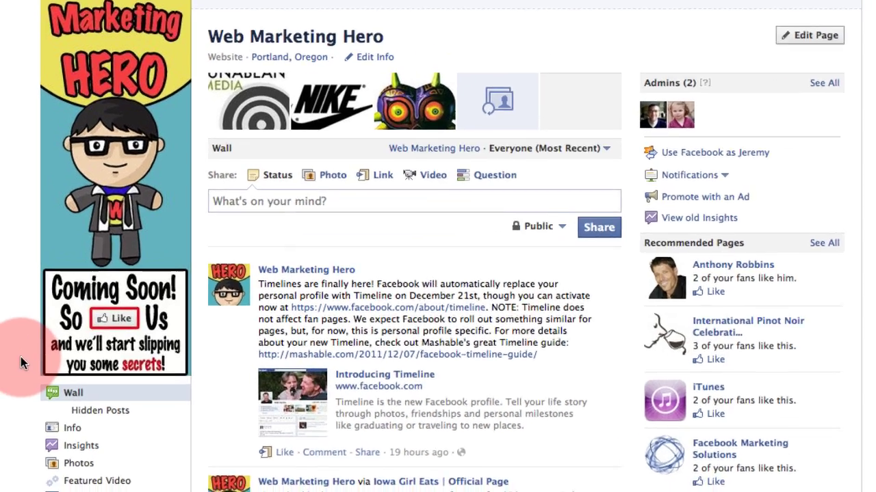